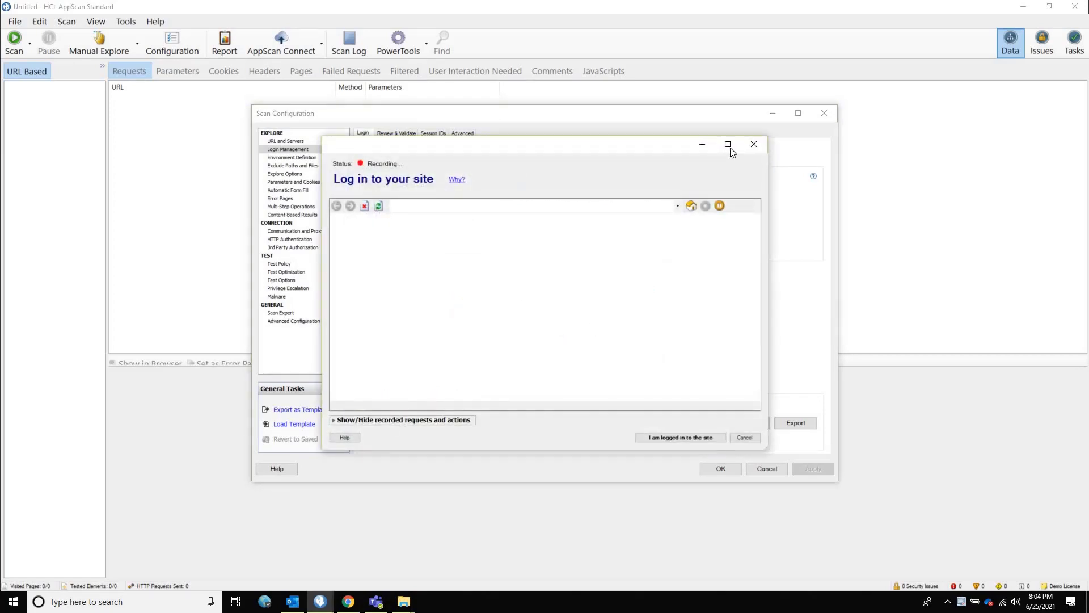
Step: Maximize the login recorder and sign in to Altoro Mutual with the demo username and password
click(728, 145)
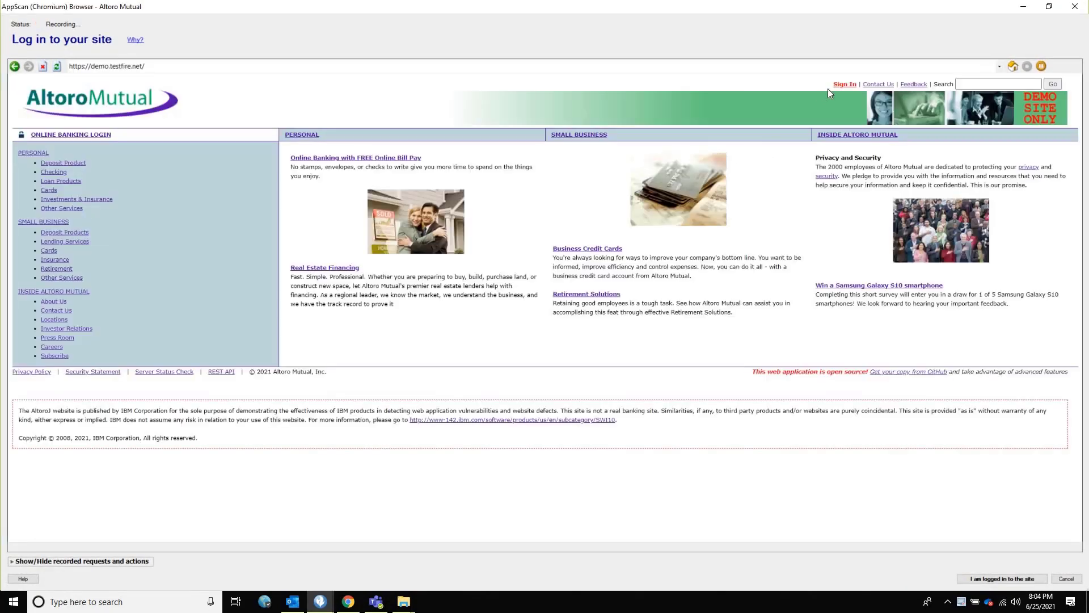
click(845, 84)
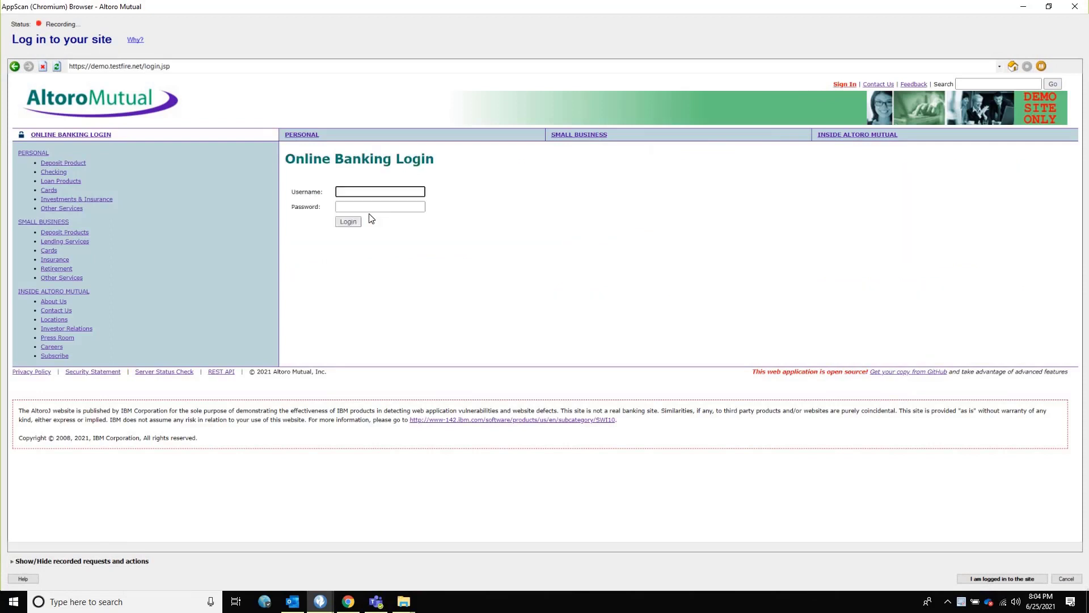
text(jsmith)
key(Tab)
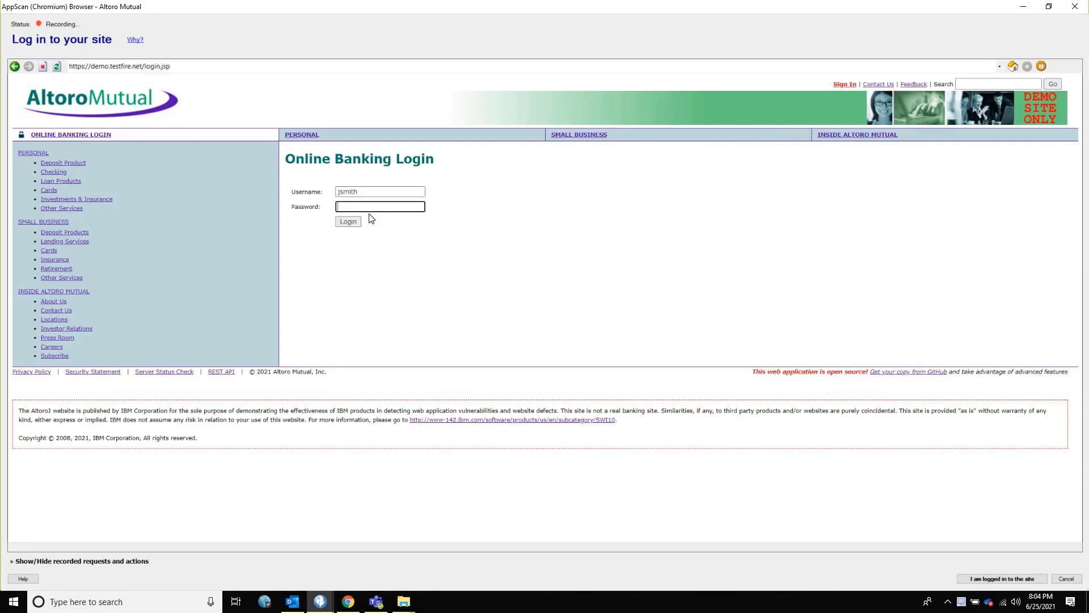
text(demo1234)
key(Return)
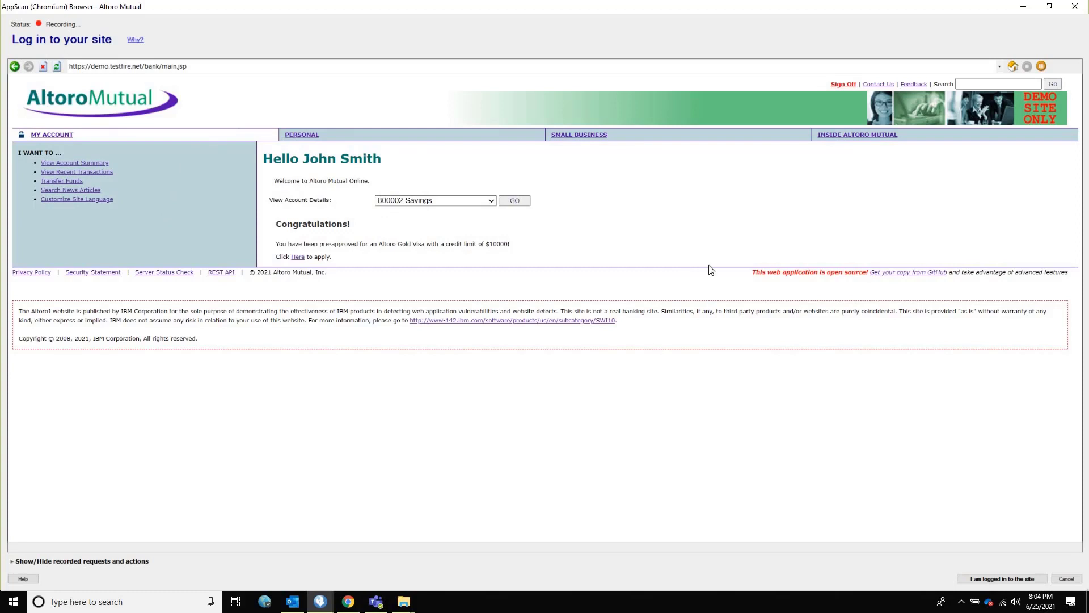
Step: Browse to Inside Altoro Mutual, Locations and Careers, then finish the recording
click(865, 137)
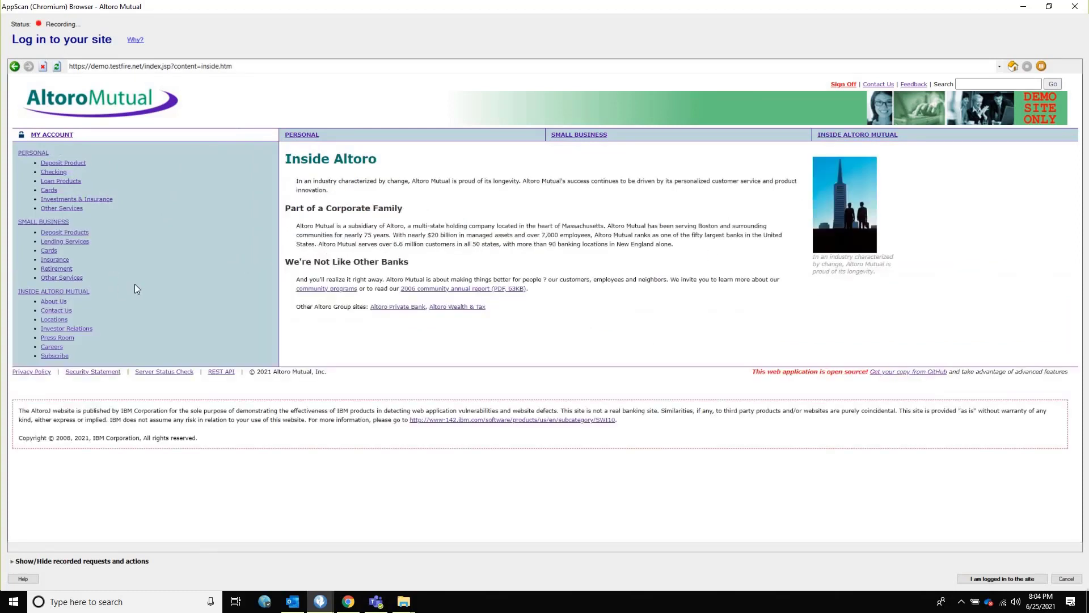
click(51, 320)
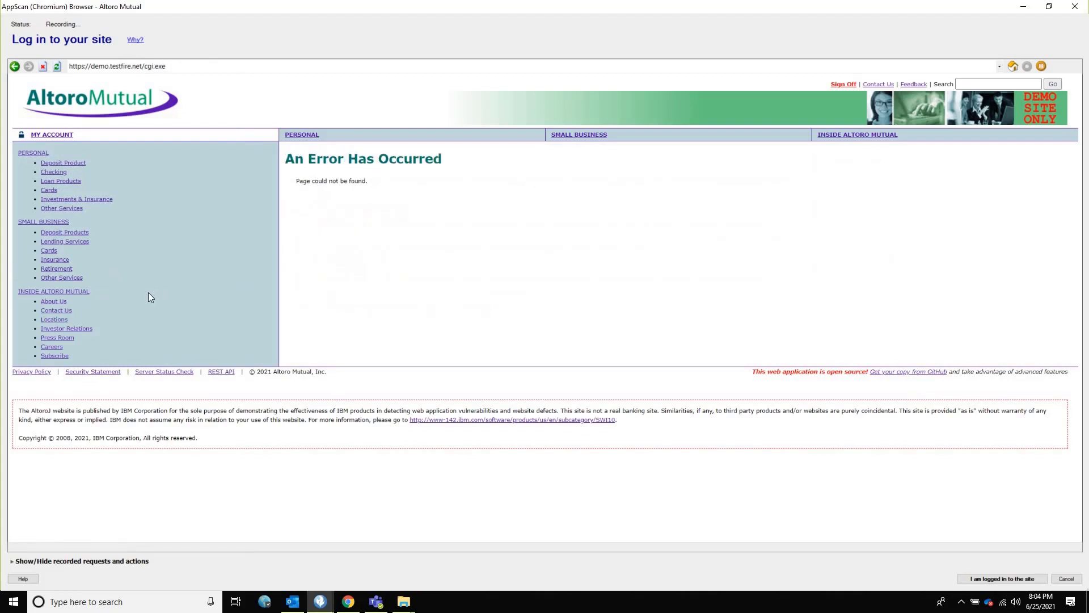
click(52, 347)
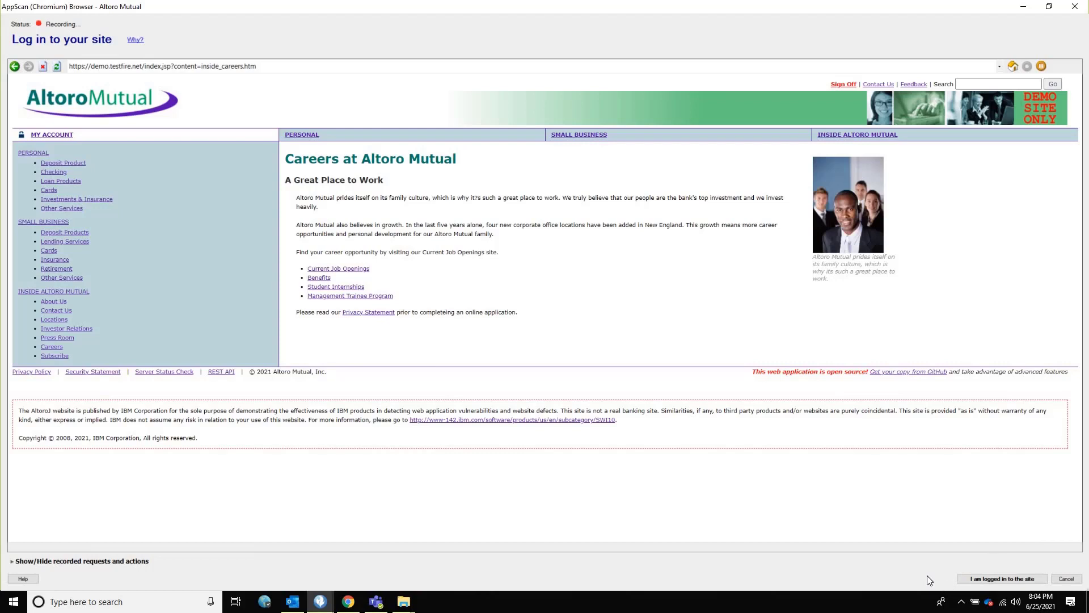
click(976, 580)
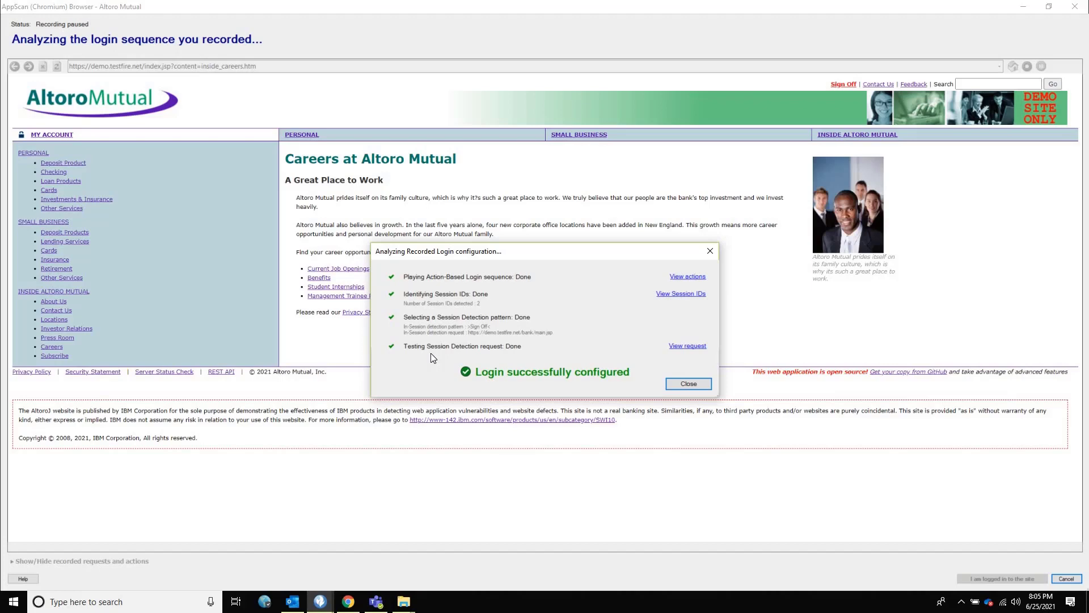
Step: Close the login analysis once it finds session IDs and reports login successfully configured
click(684, 387)
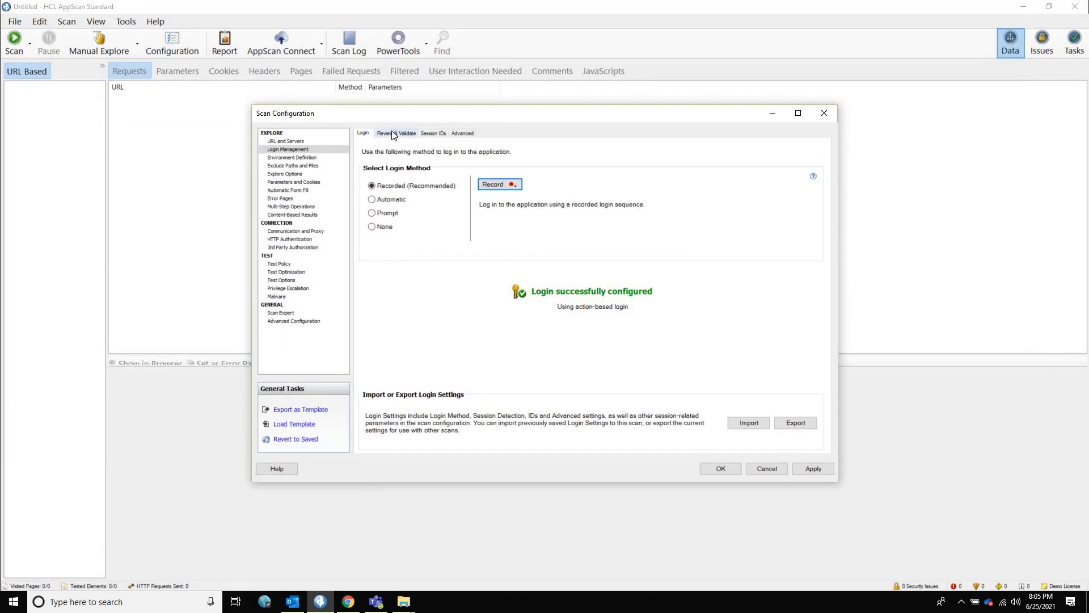
Step: On Review & Validate, keep Action-based login playback and open the recorded login actions
click(391, 134)
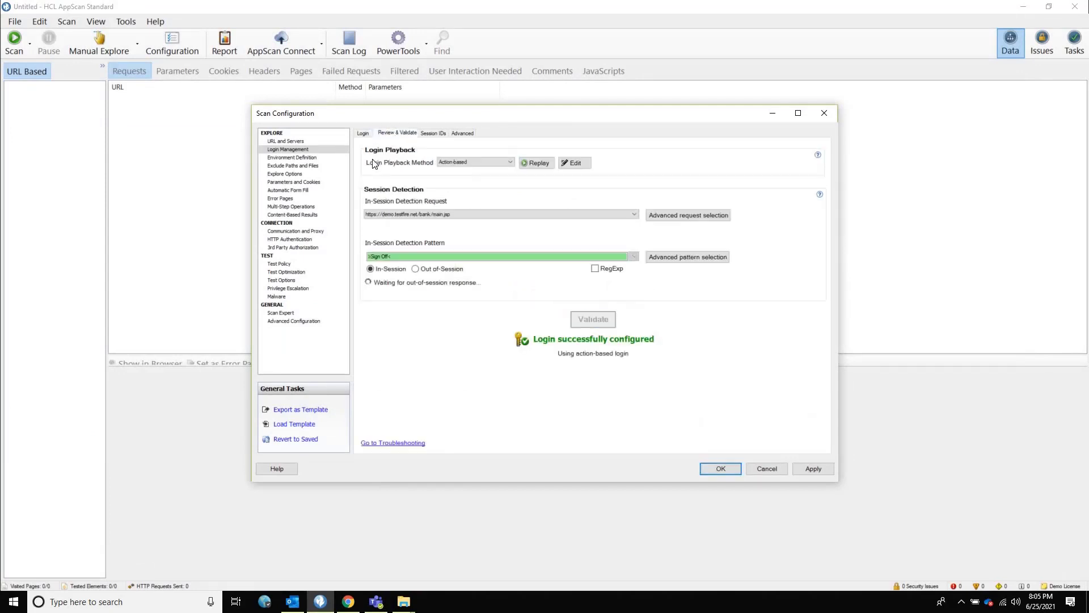
click(465, 162)
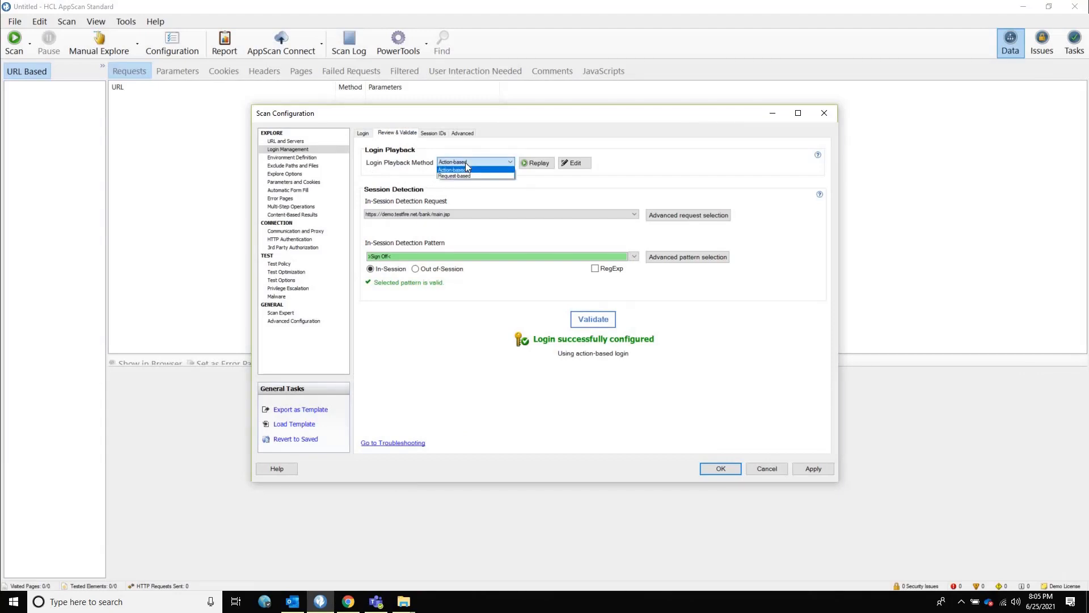
click(591, 198)
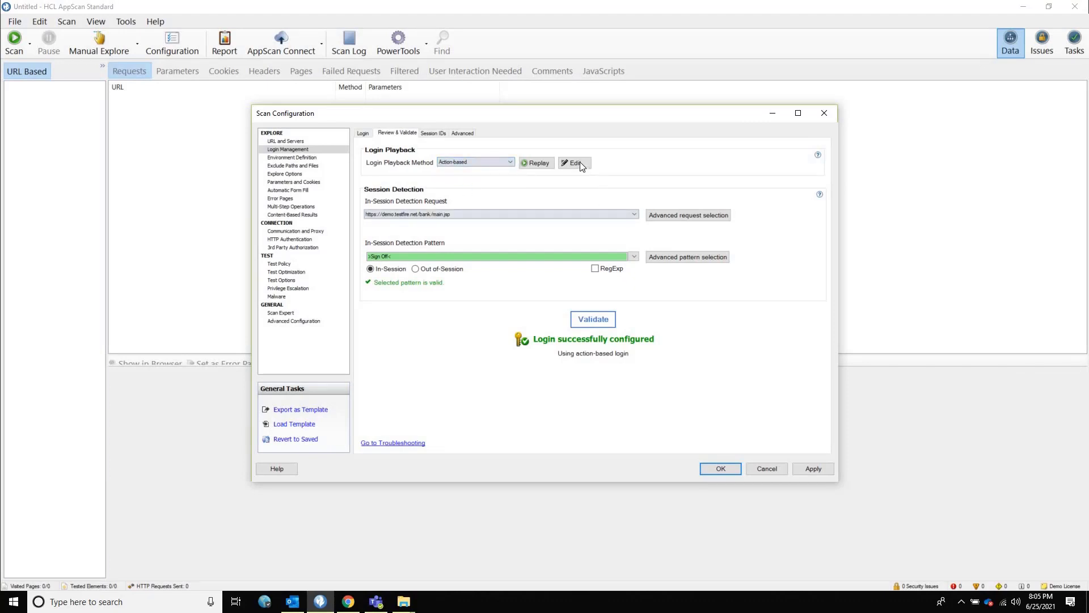
click(580, 163)
click(531, 165)
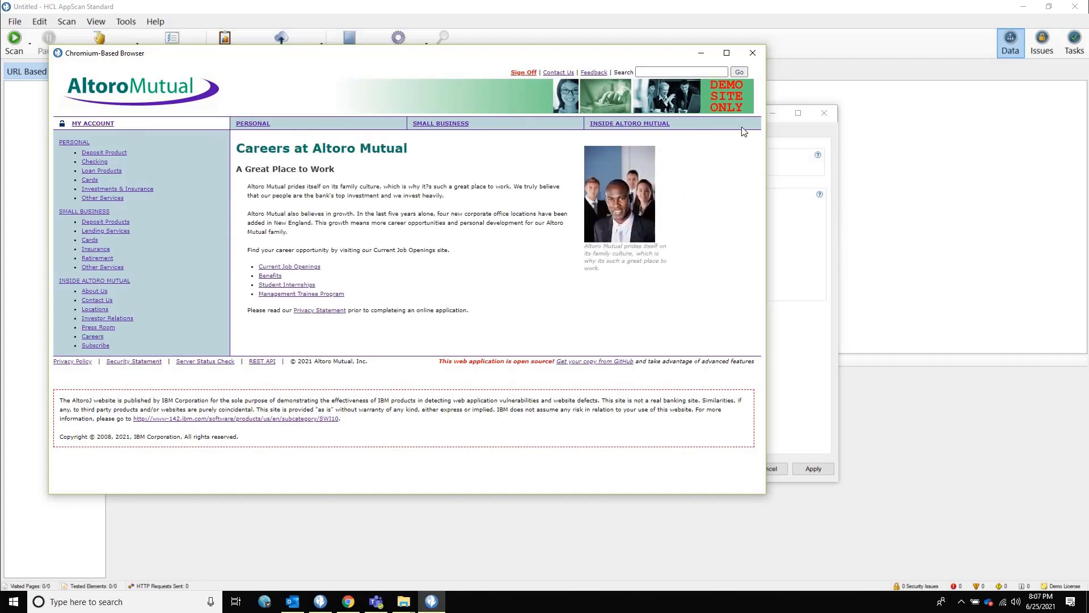
click(752, 55)
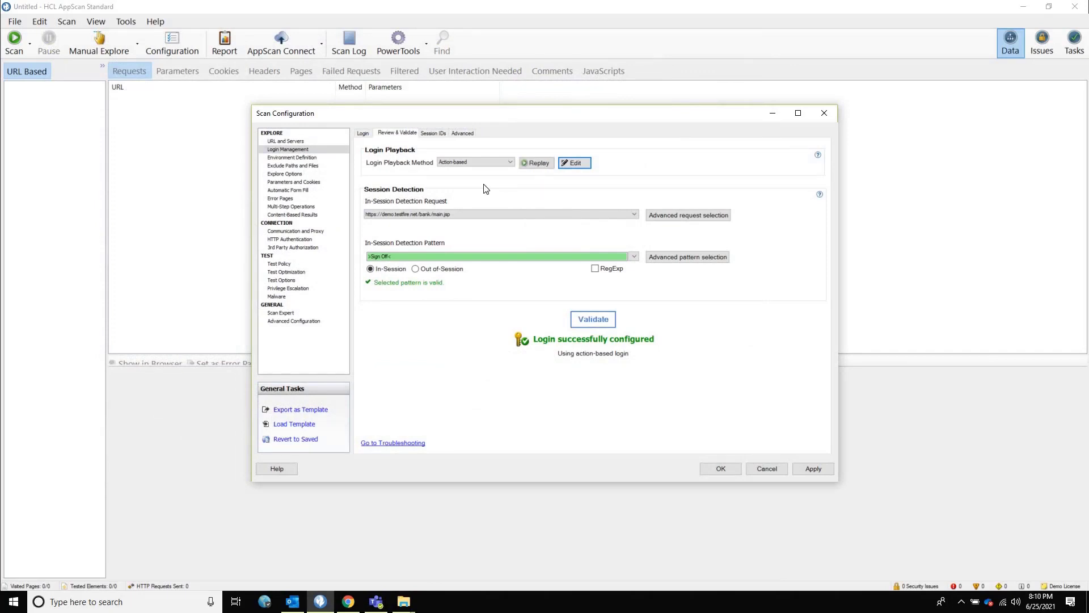
Step: Leave playback Action-based, then switch to Chrome and reload the Altoro Mutual home page
click(474, 161)
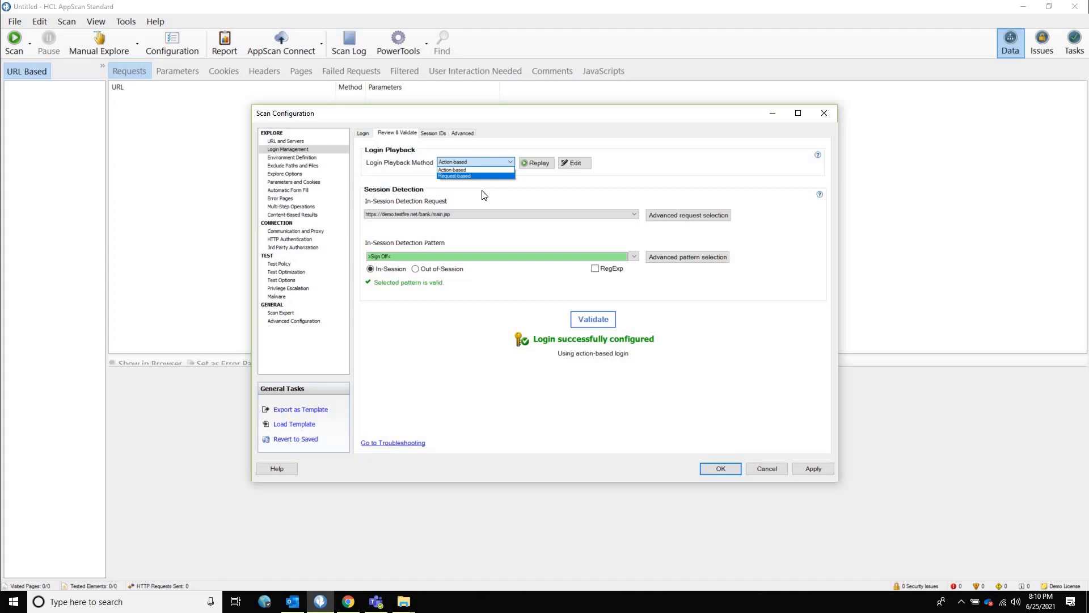
click(484, 195)
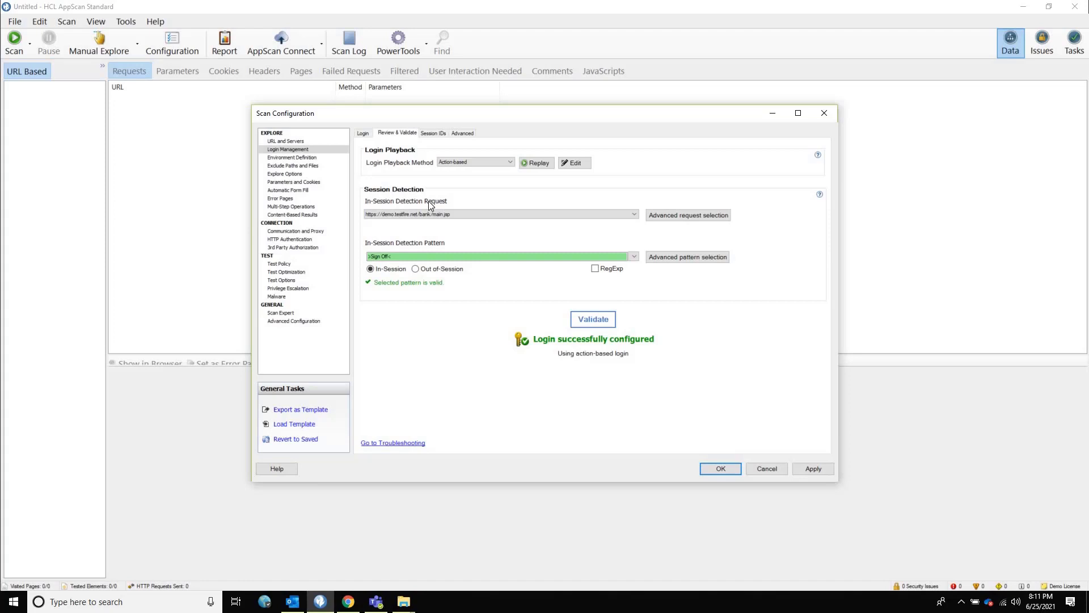
key(alt+Tab)
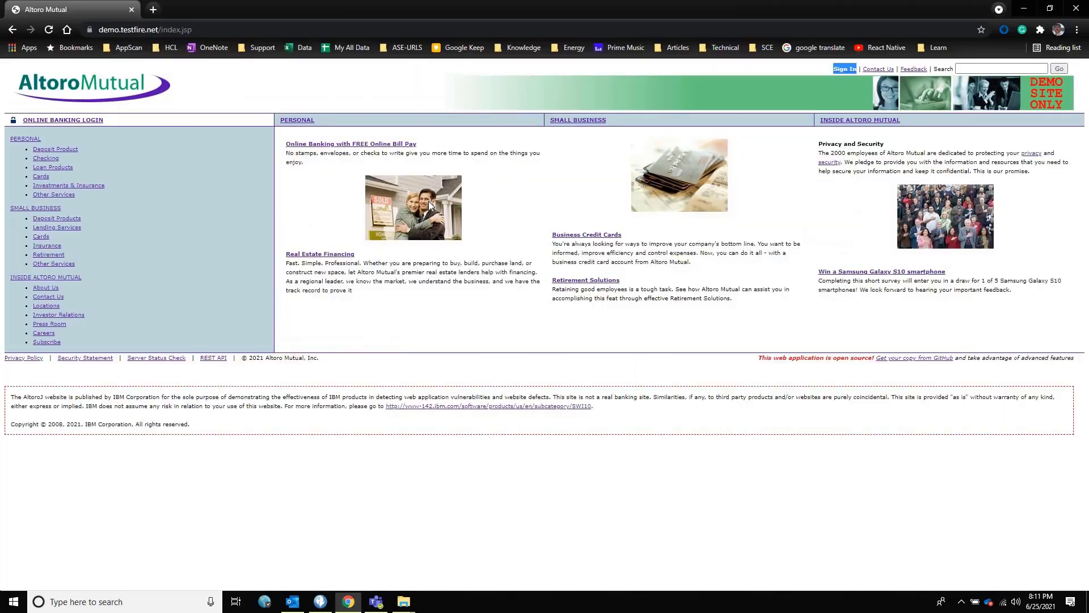
key(F5)
Step: Back in AppScan, keep bank/main.jsp as the in-session detection request
key(alt+Tab)
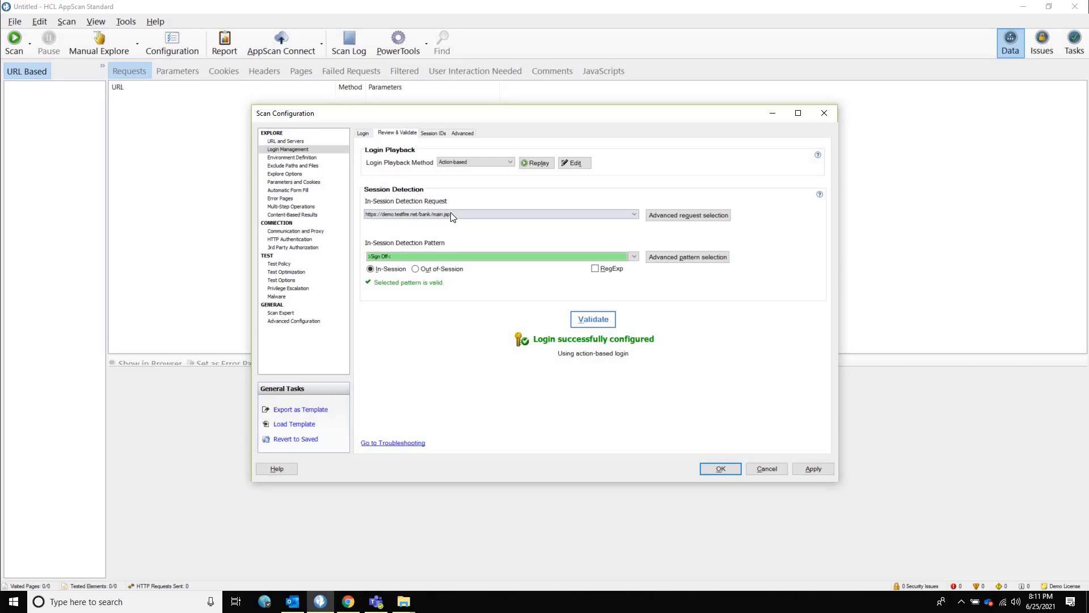
click(452, 215)
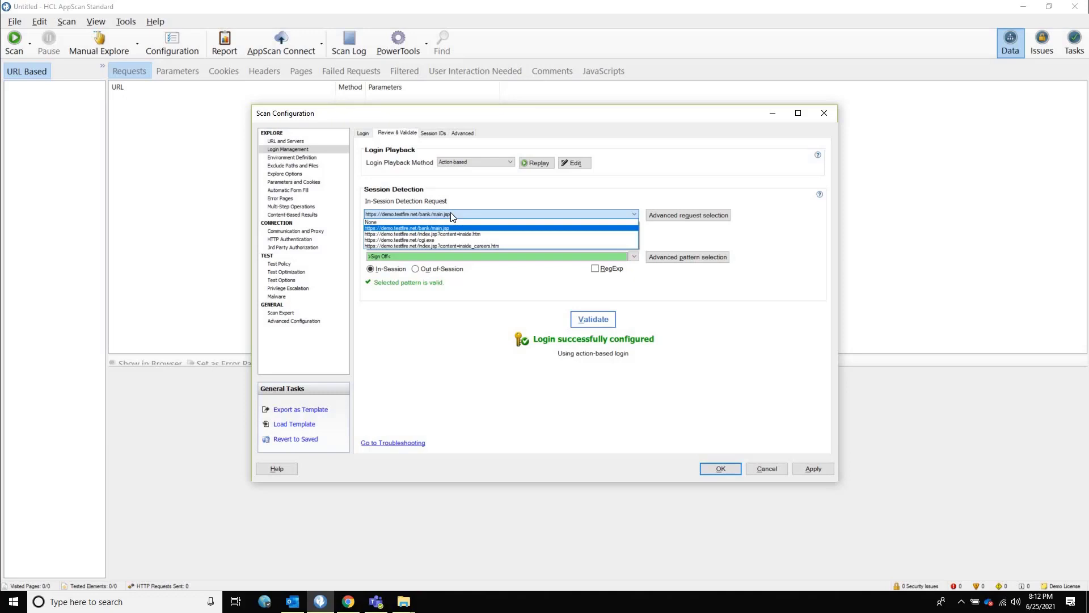
click(388, 258)
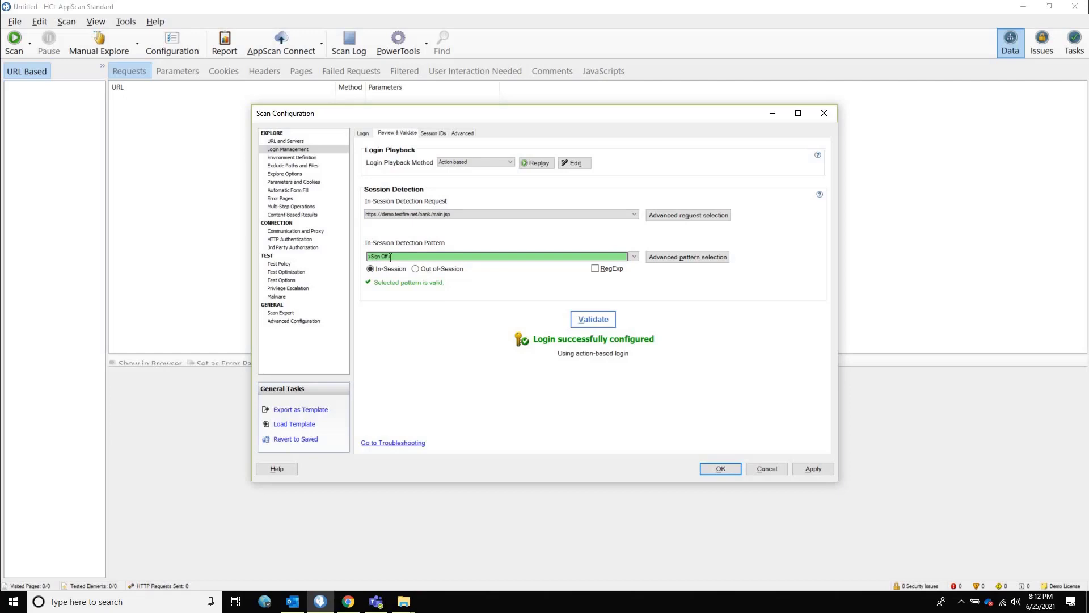
Step: Sign in to Altoro Mutual online banking with the saved demo credentials, then sign off
key(alt+Tab)
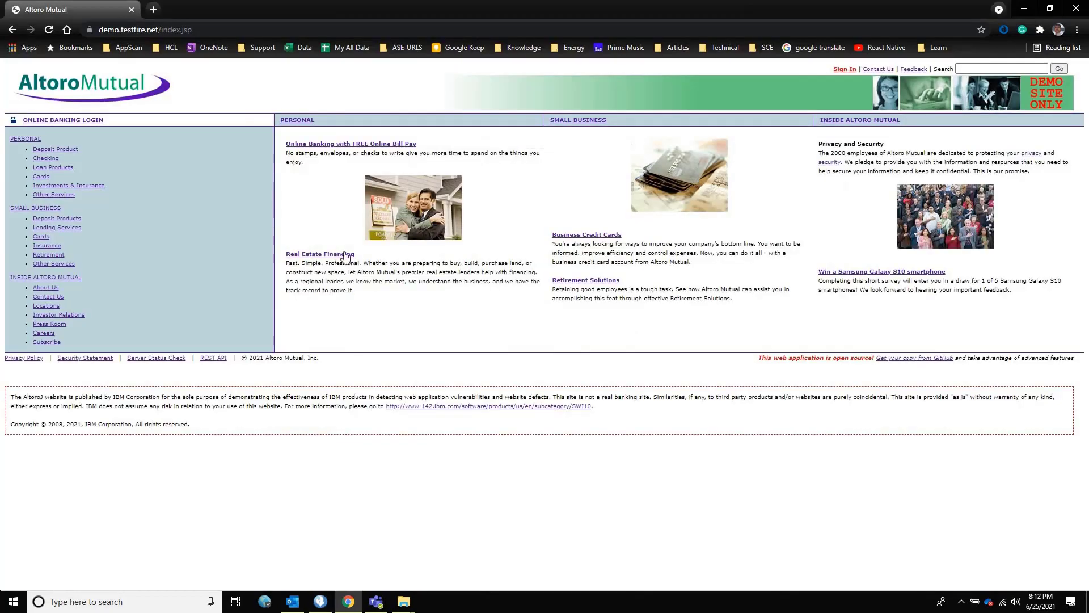
click(844, 69)
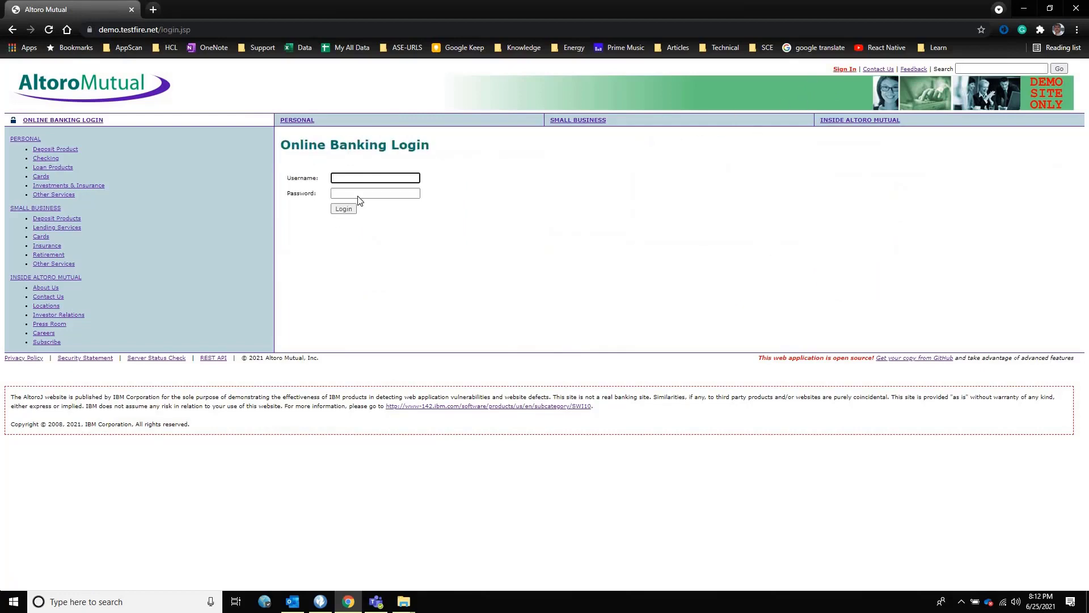
click(360, 179)
click(361, 196)
click(361, 197)
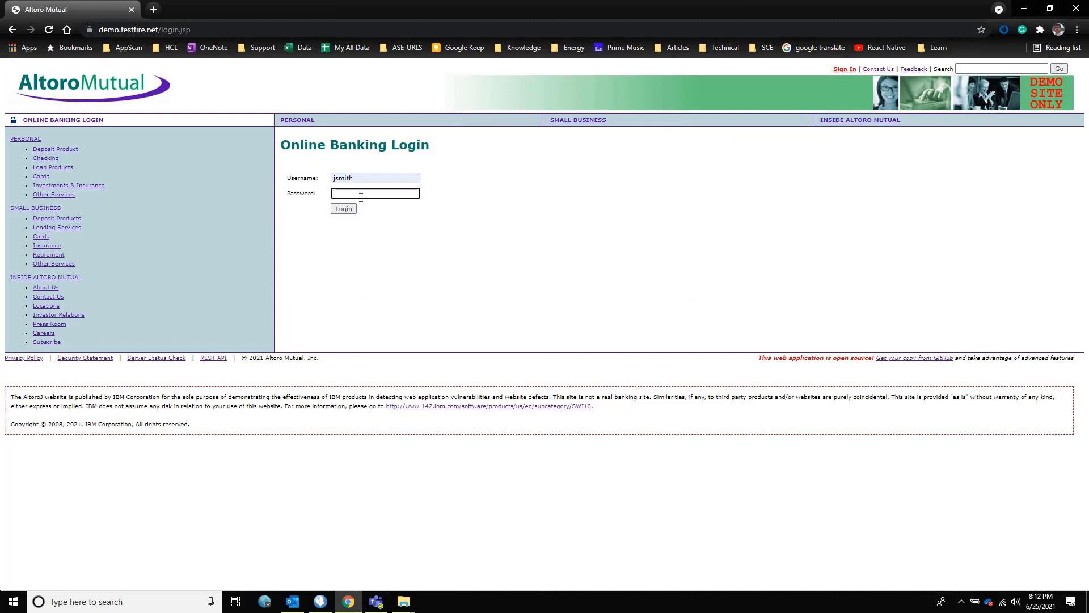
text(demo123)
key(Return)
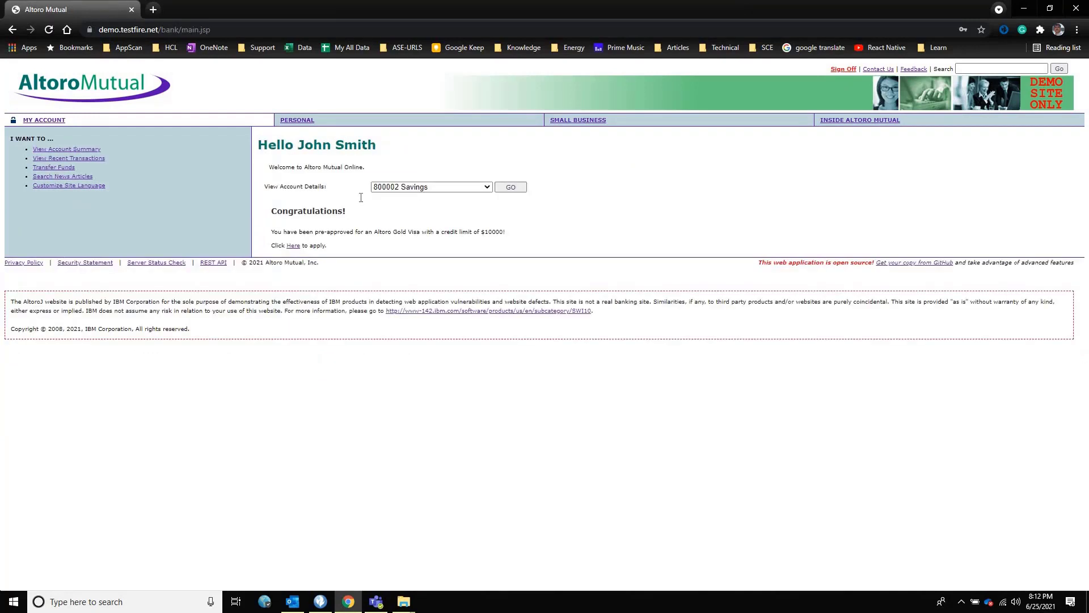
key(F5)
double_click(840, 70)
click(836, 69)
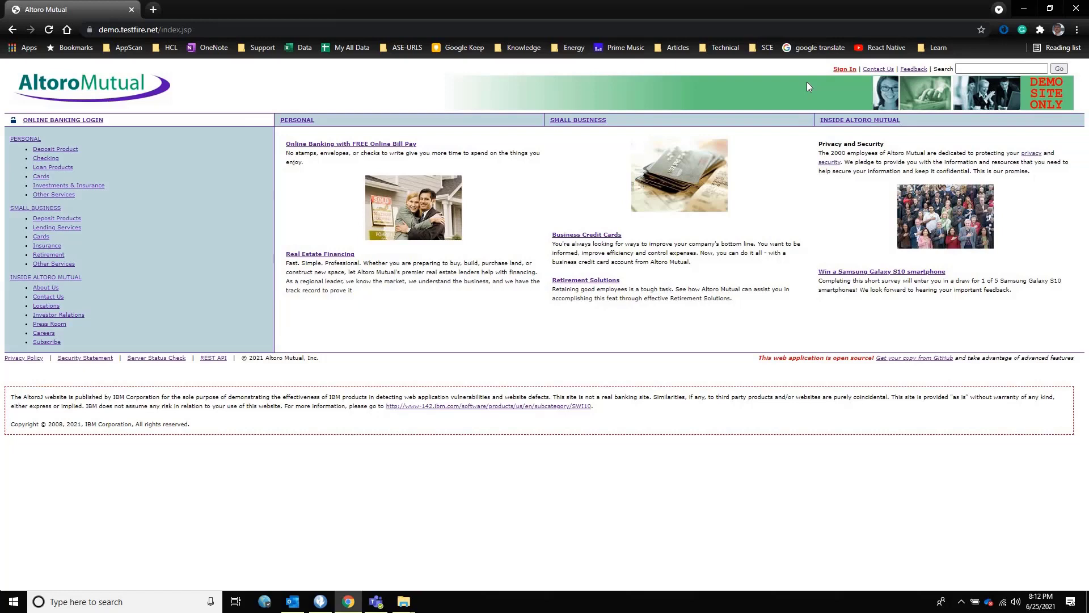
Step: Back in AppScan, keep >Sign Off< as the in-session detection pattern
key(alt+Tab)
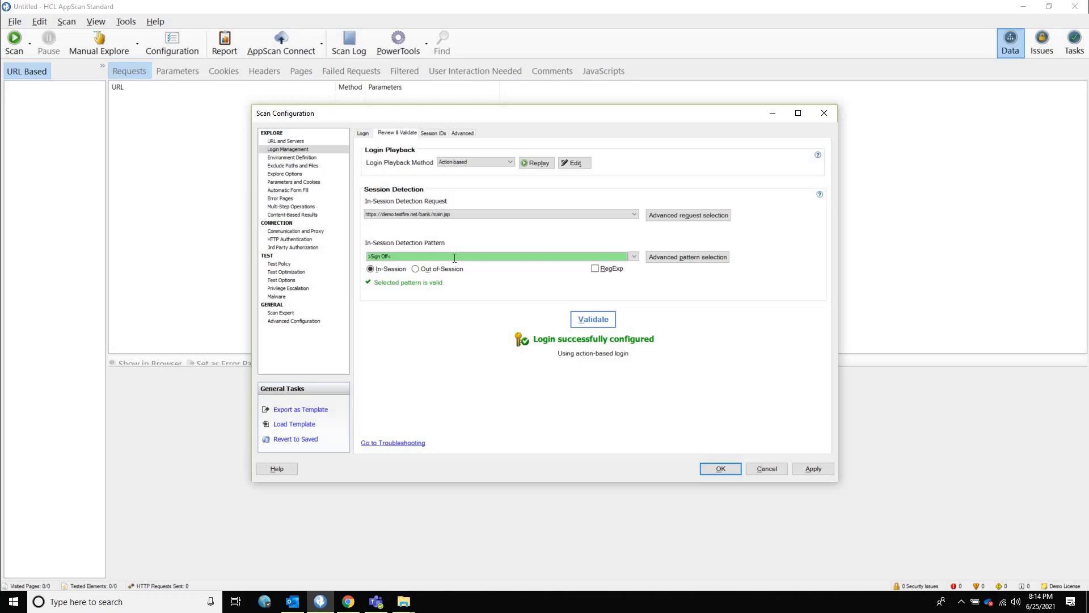
click(634, 257)
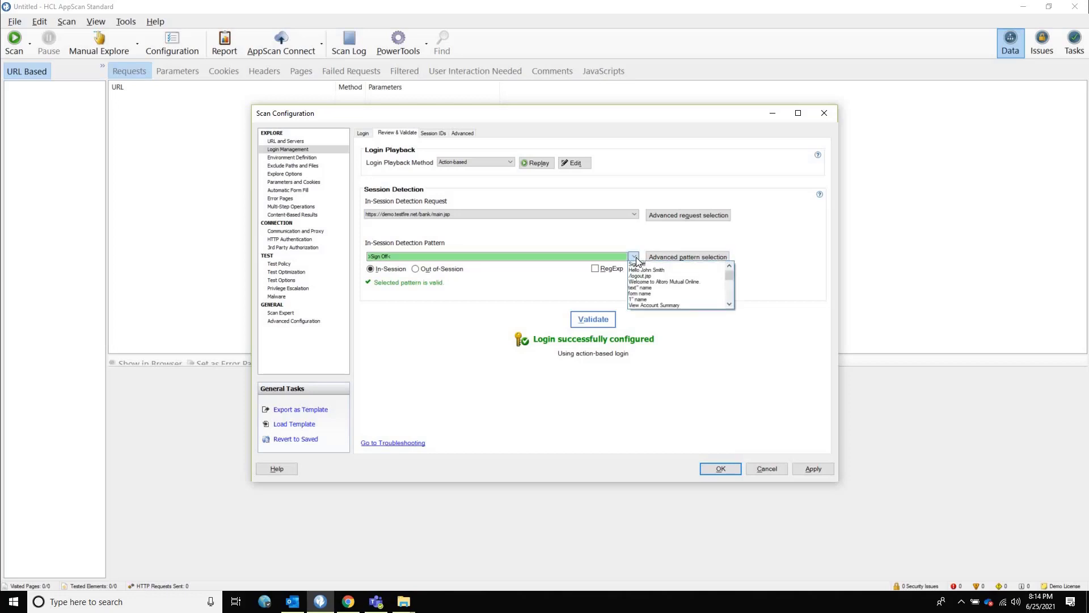
click(579, 295)
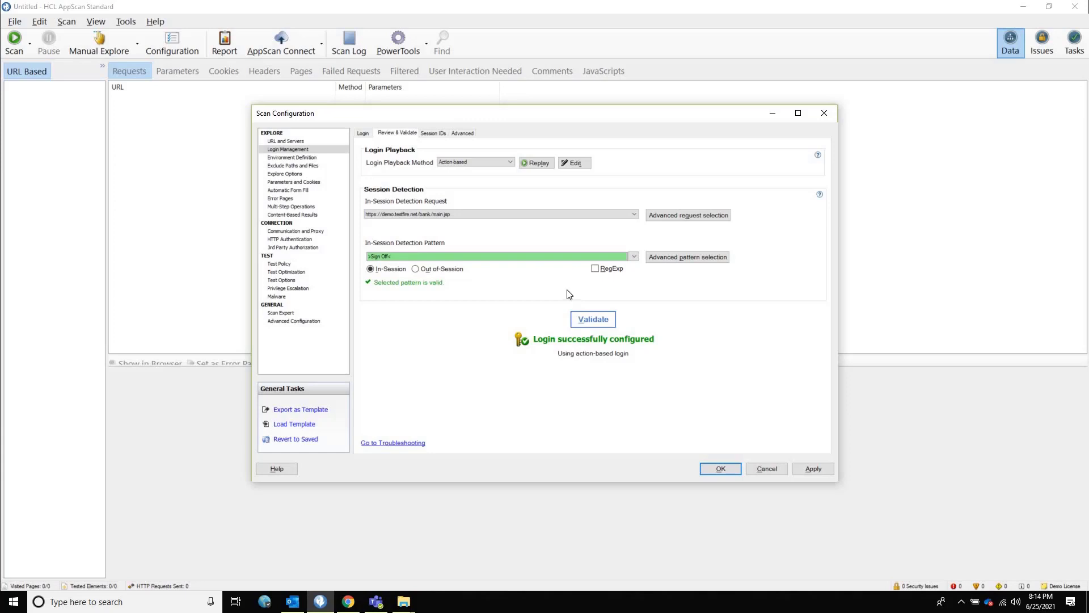
Step: Validate the login configuration and close the results after every check passes
click(583, 323)
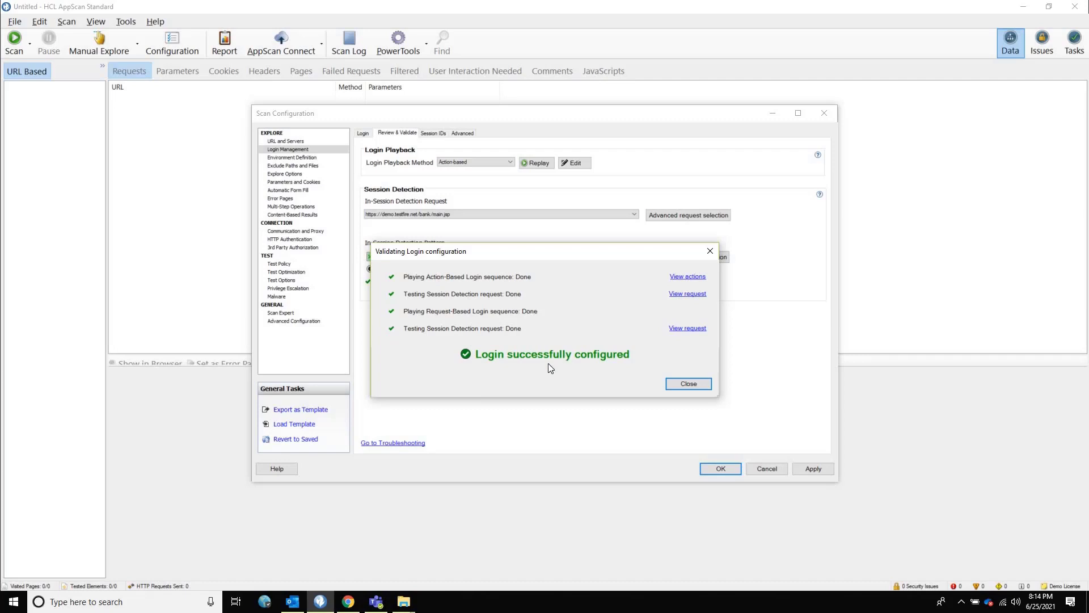
click(679, 384)
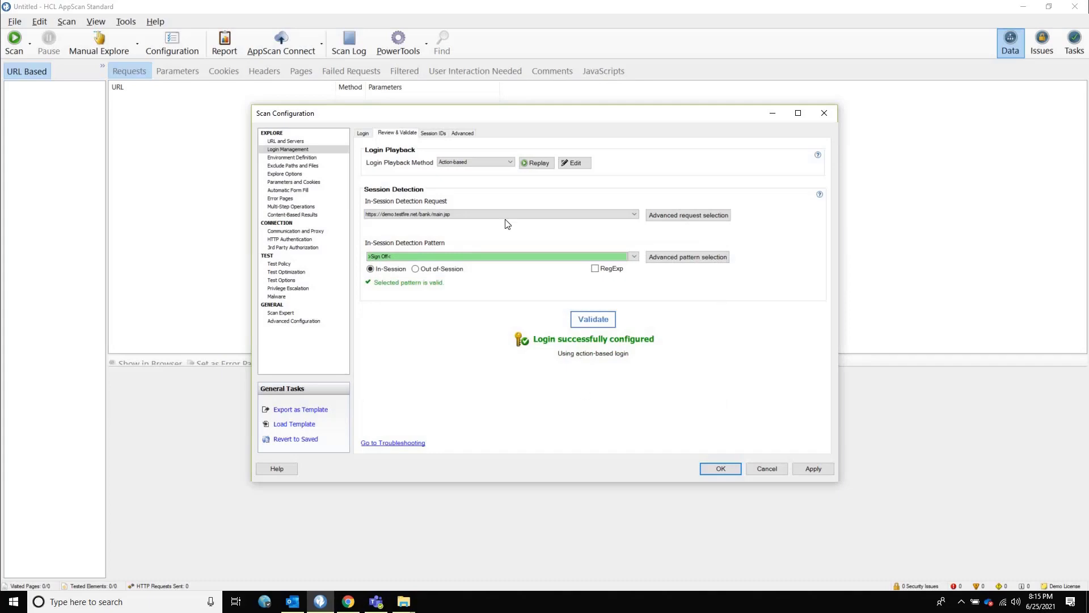